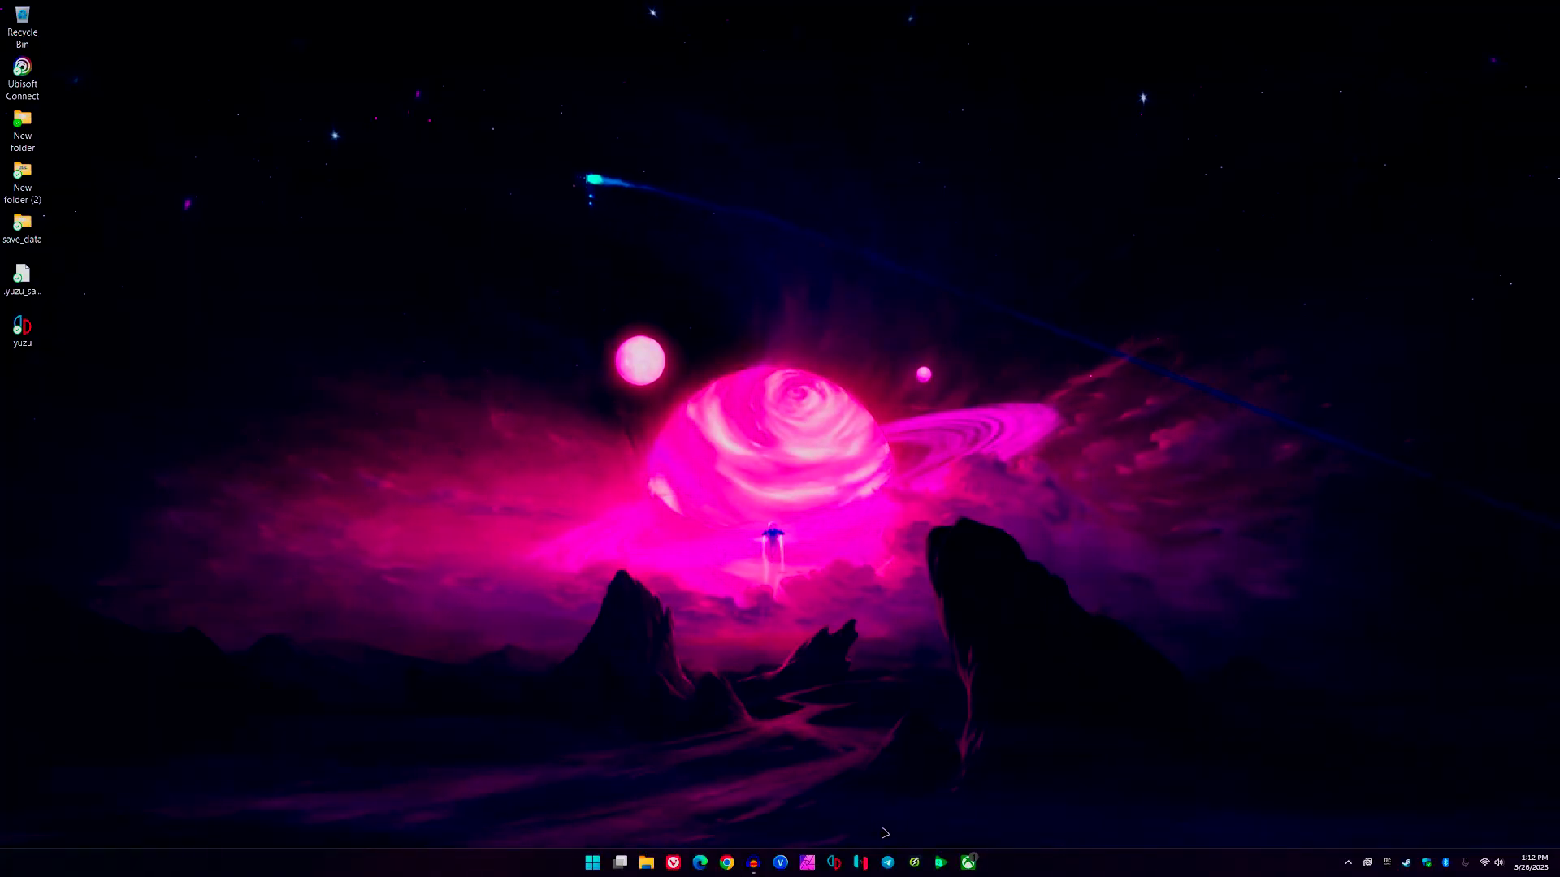
Launch Ryujinx and check the mods directory of The Legend of Zelda: Tears of the Kingdom
{"action": "left_click", "coordinate": [853, 861]}
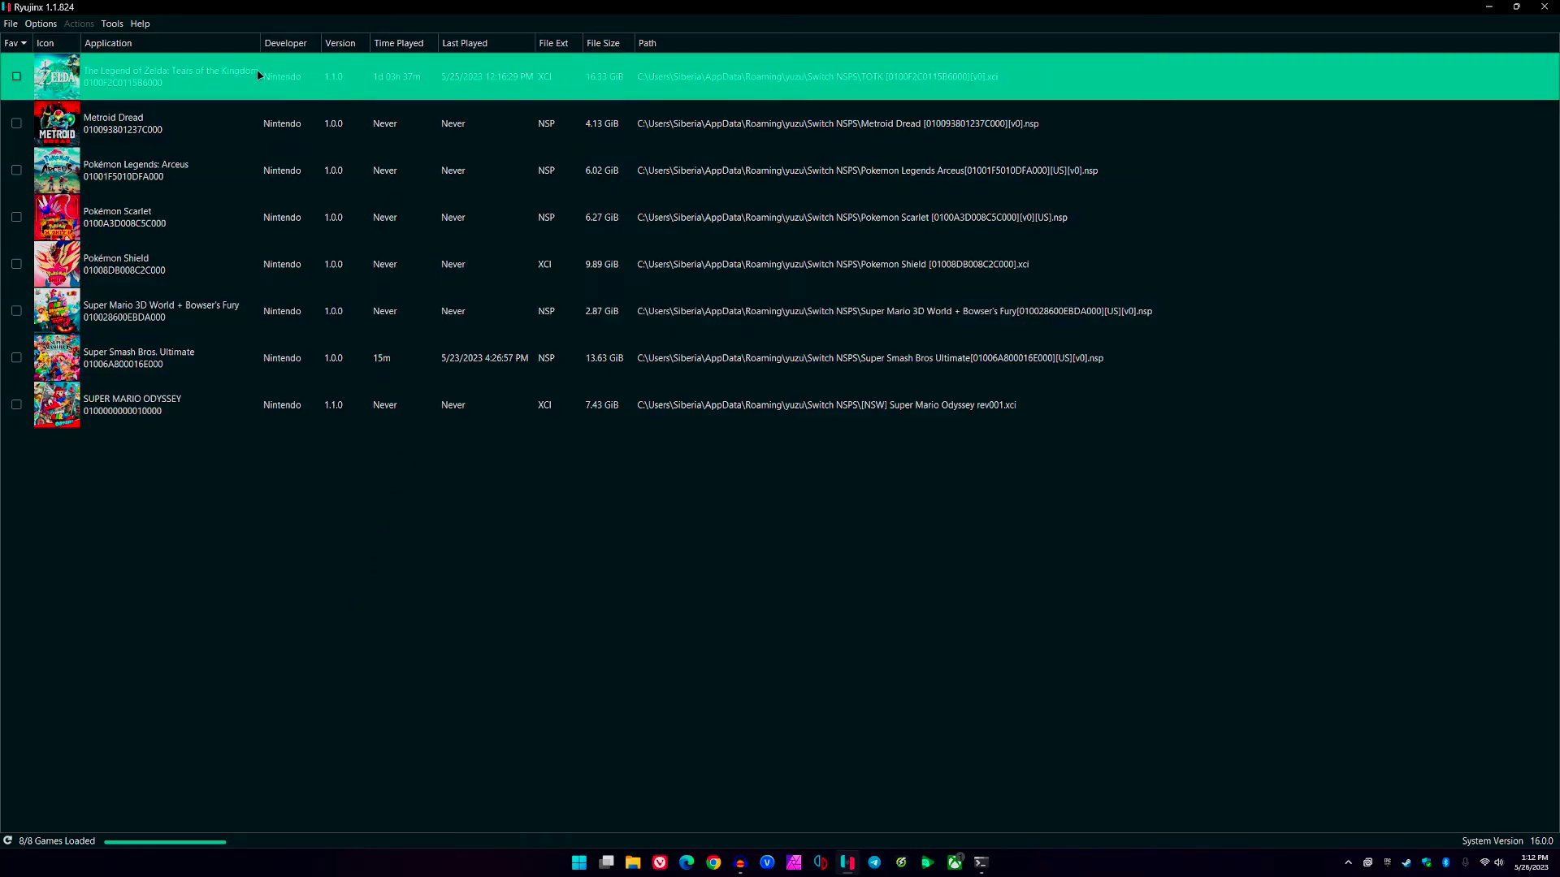
{"action": "right_click", "coordinate": [127, 74]}
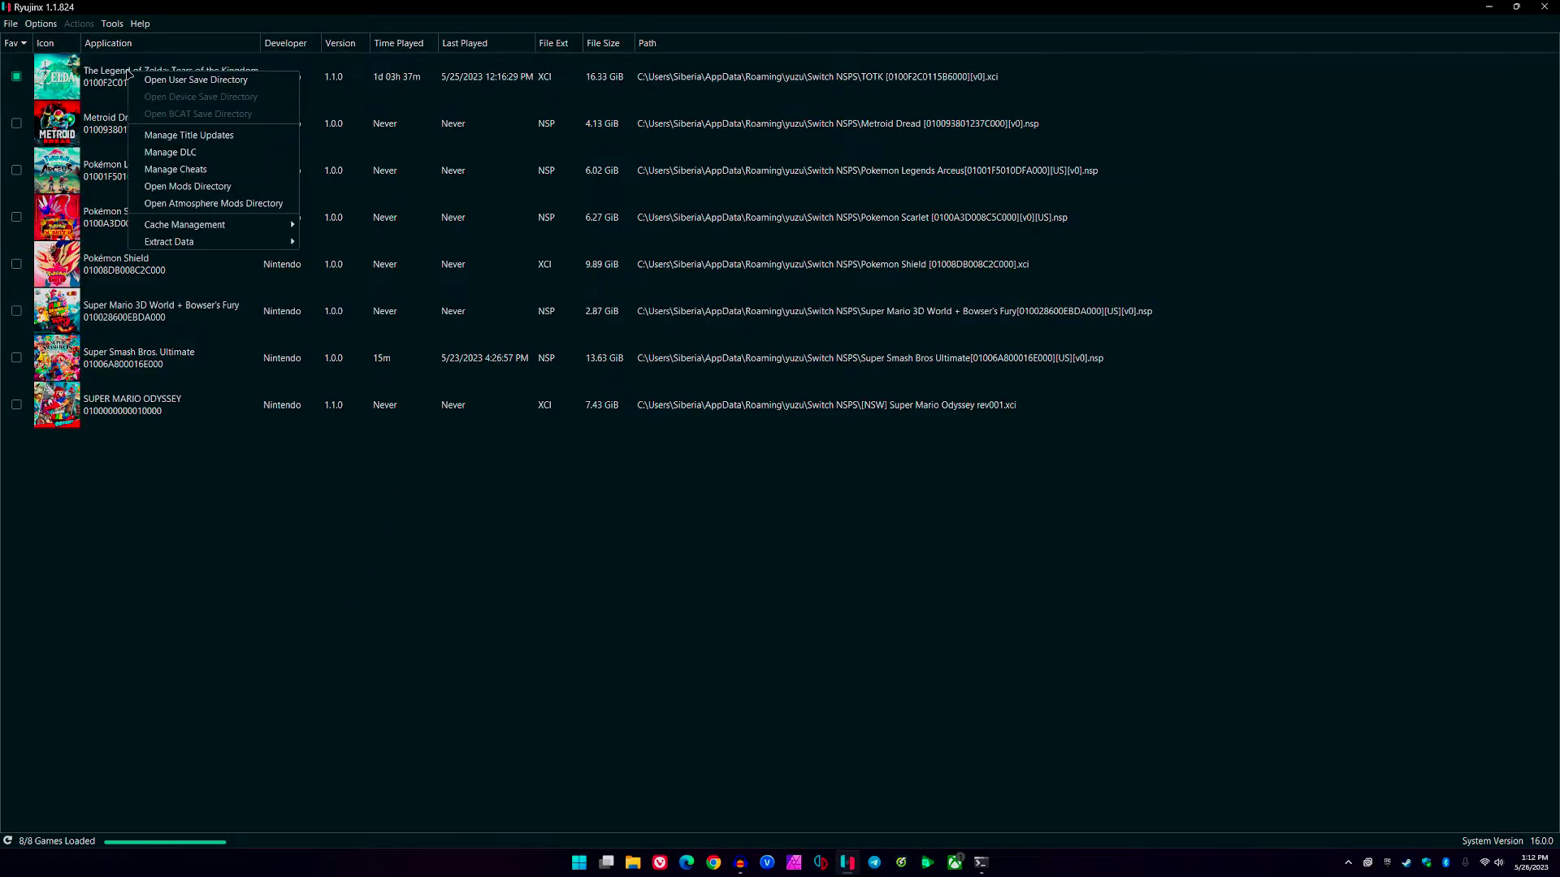
{"action": "left_click", "coordinate": [158, 178]}
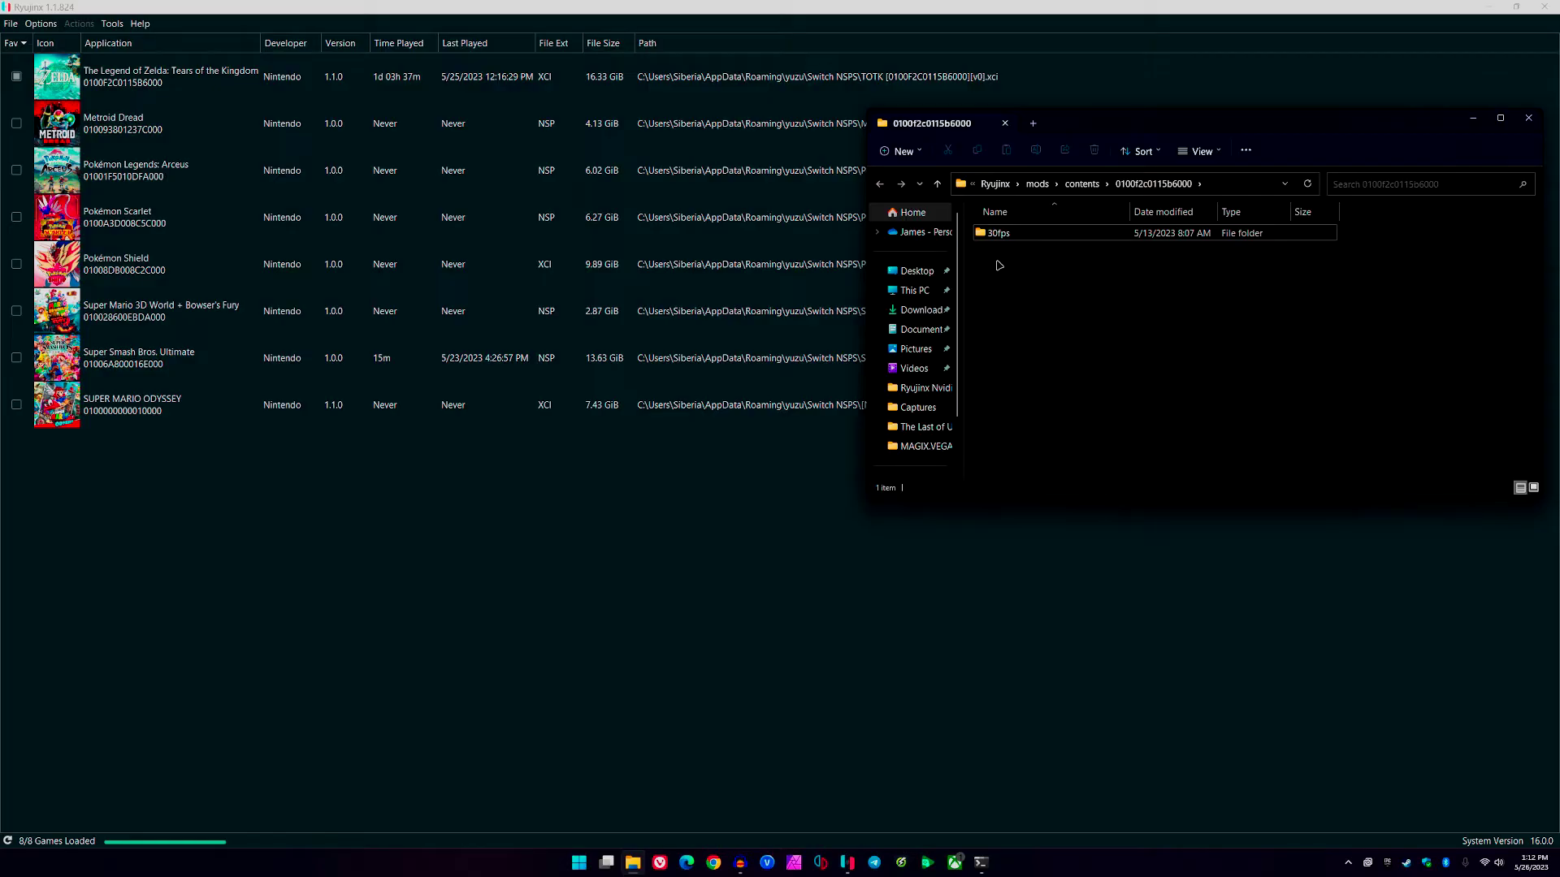
{"action": "left_click", "coordinate": [1529, 117]}
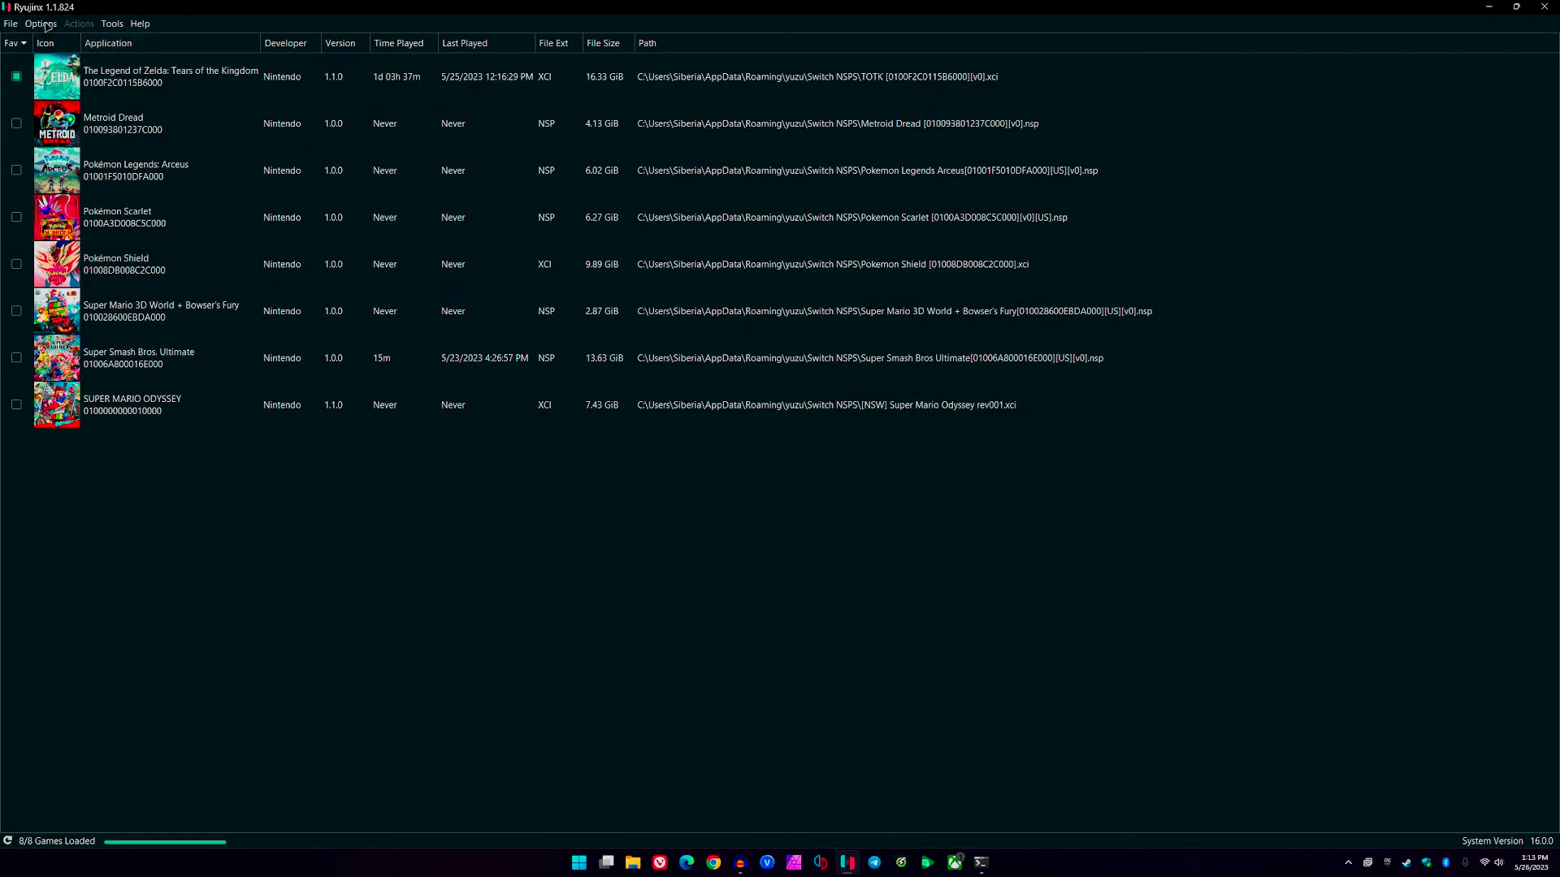
Open the emulator settings and examine the System options, including the core settings and hacks
{"action": "left_click", "coordinate": [48, 25]}
{"action": "left_click", "coordinate": [85, 135]}
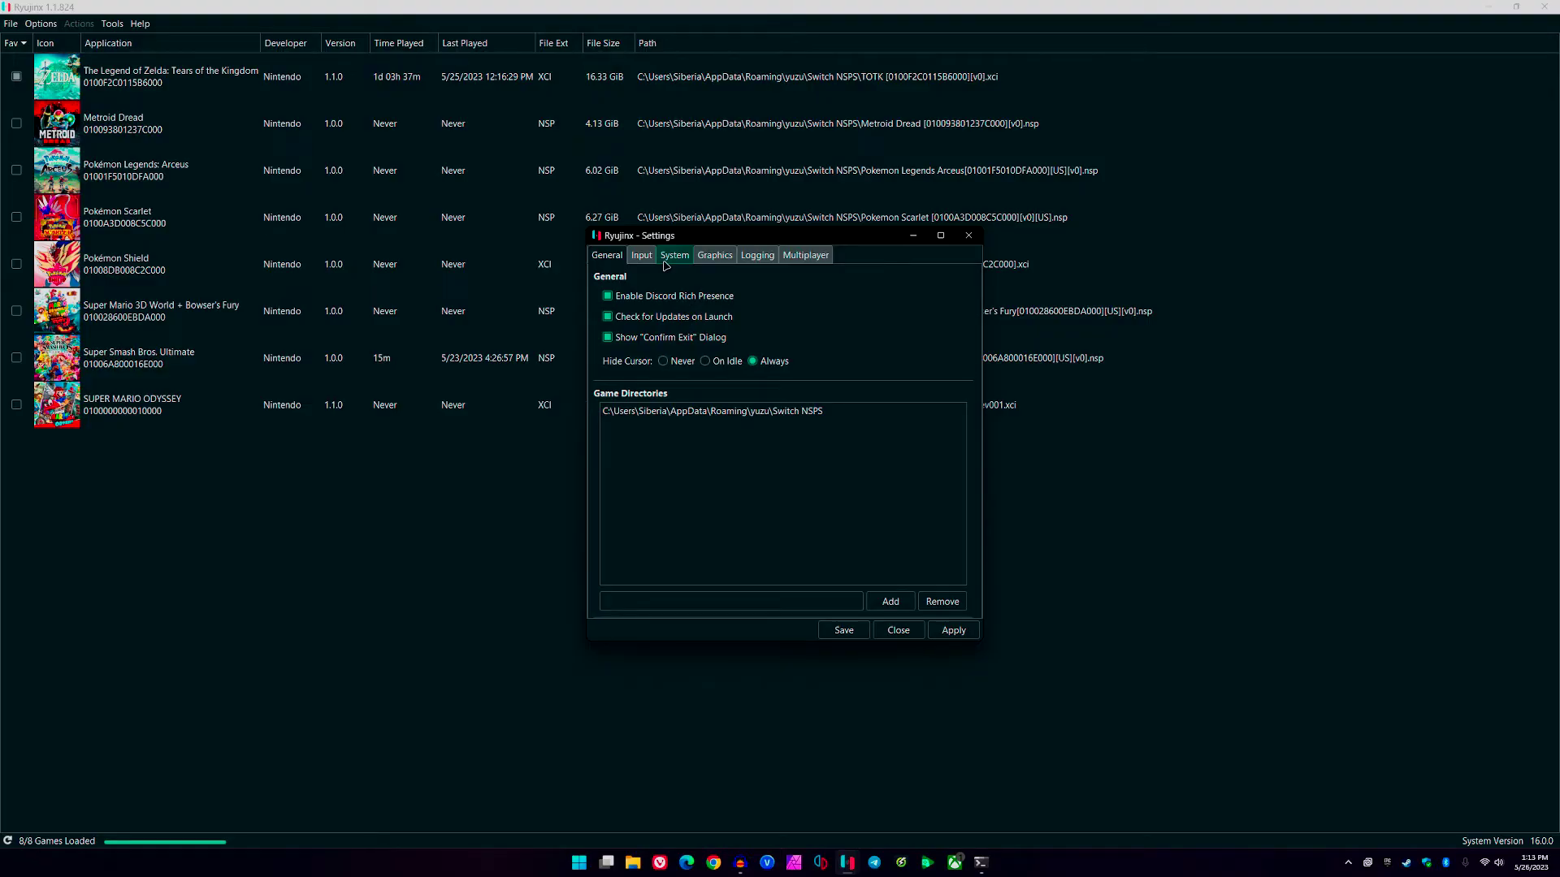
{"action": "left_click", "coordinate": [665, 265]}
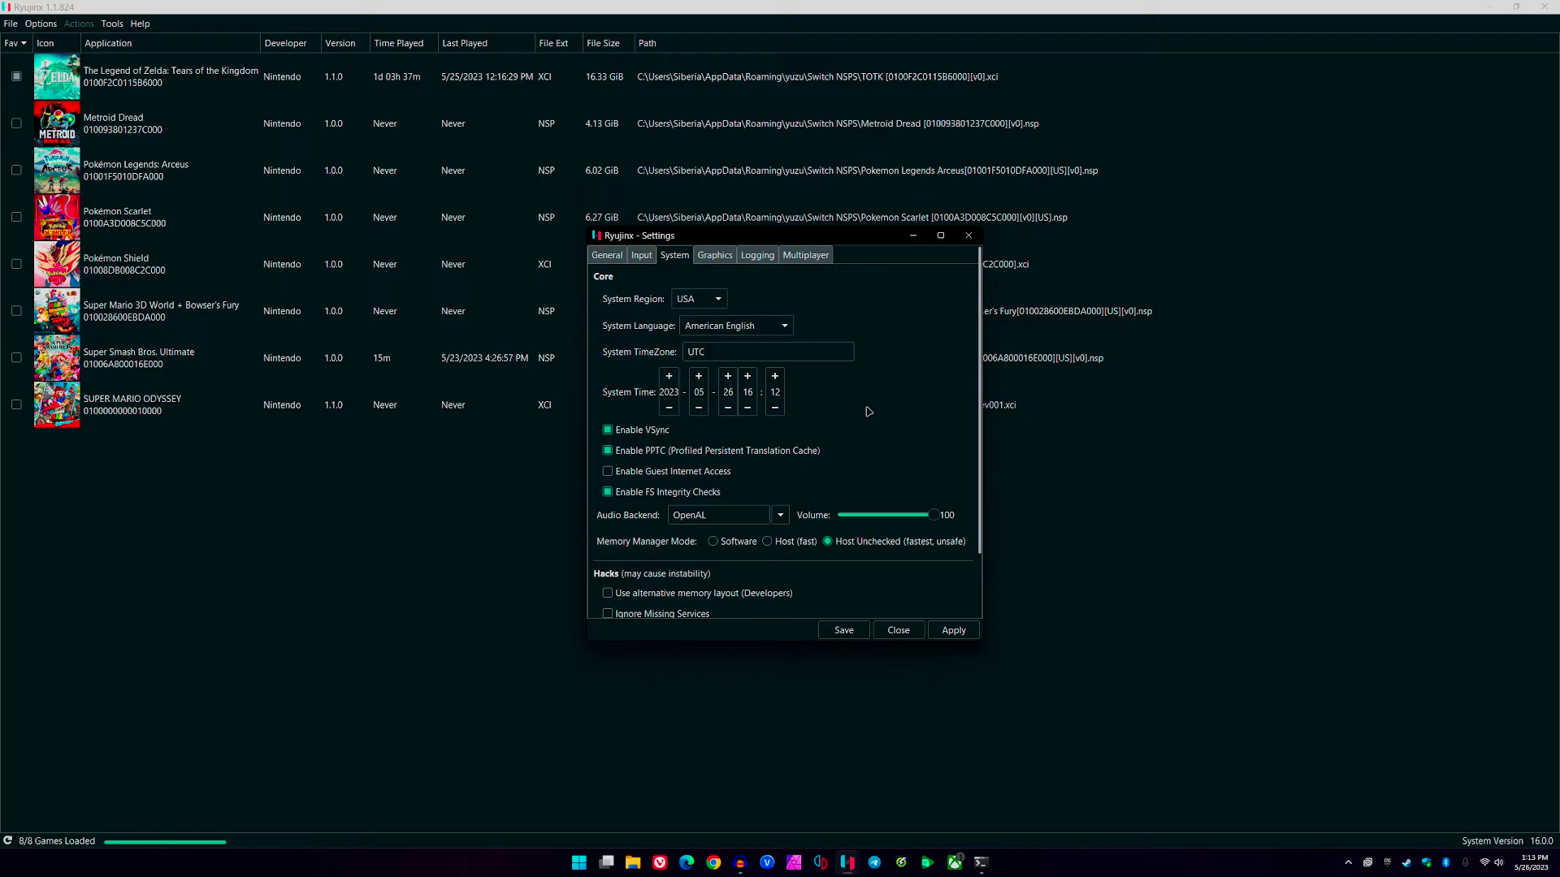
{"action": "scroll", "coordinate": [894, 412], "scroll_direction": "down", "scroll_amount": 2}
{"action": "scroll", "coordinate": [803, 491], "scroll_direction": "up", "scroll_amount": 2}
Examine the graphics settings, including backend multithreading, graphics backend and preferred GPU
{"action": "left_click", "coordinate": [702, 257]}
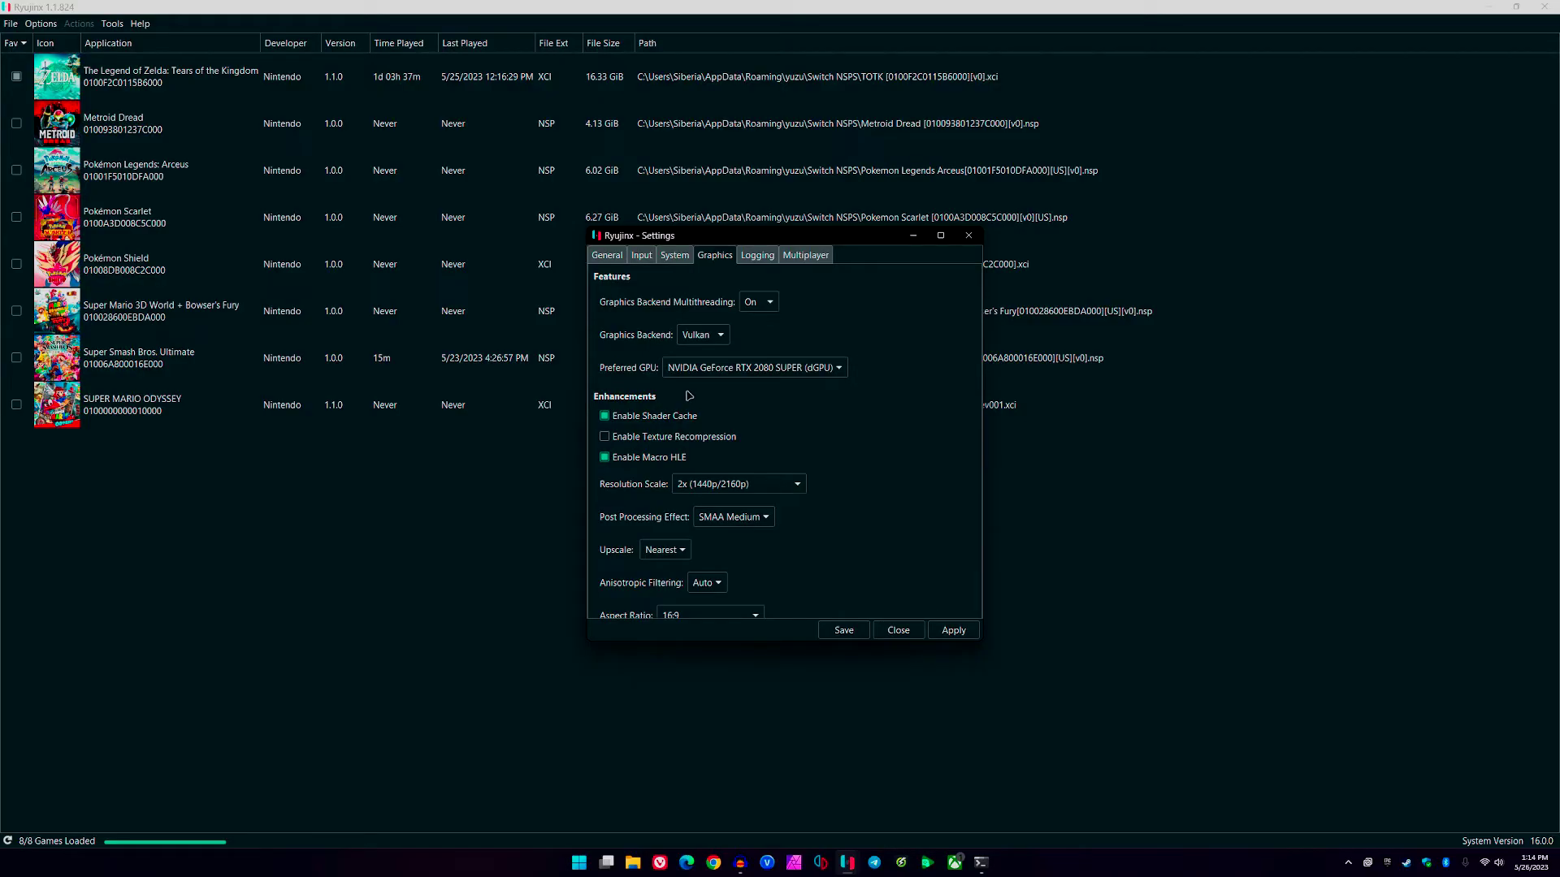
{"action": "scroll", "coordinate": [630, 307], "scroll_direction": "down", "scroll_amount": 3}
{"action": "scroll", "coordinate": [629, 307], "scroll_direction": "up", "scroll_amount": 3}
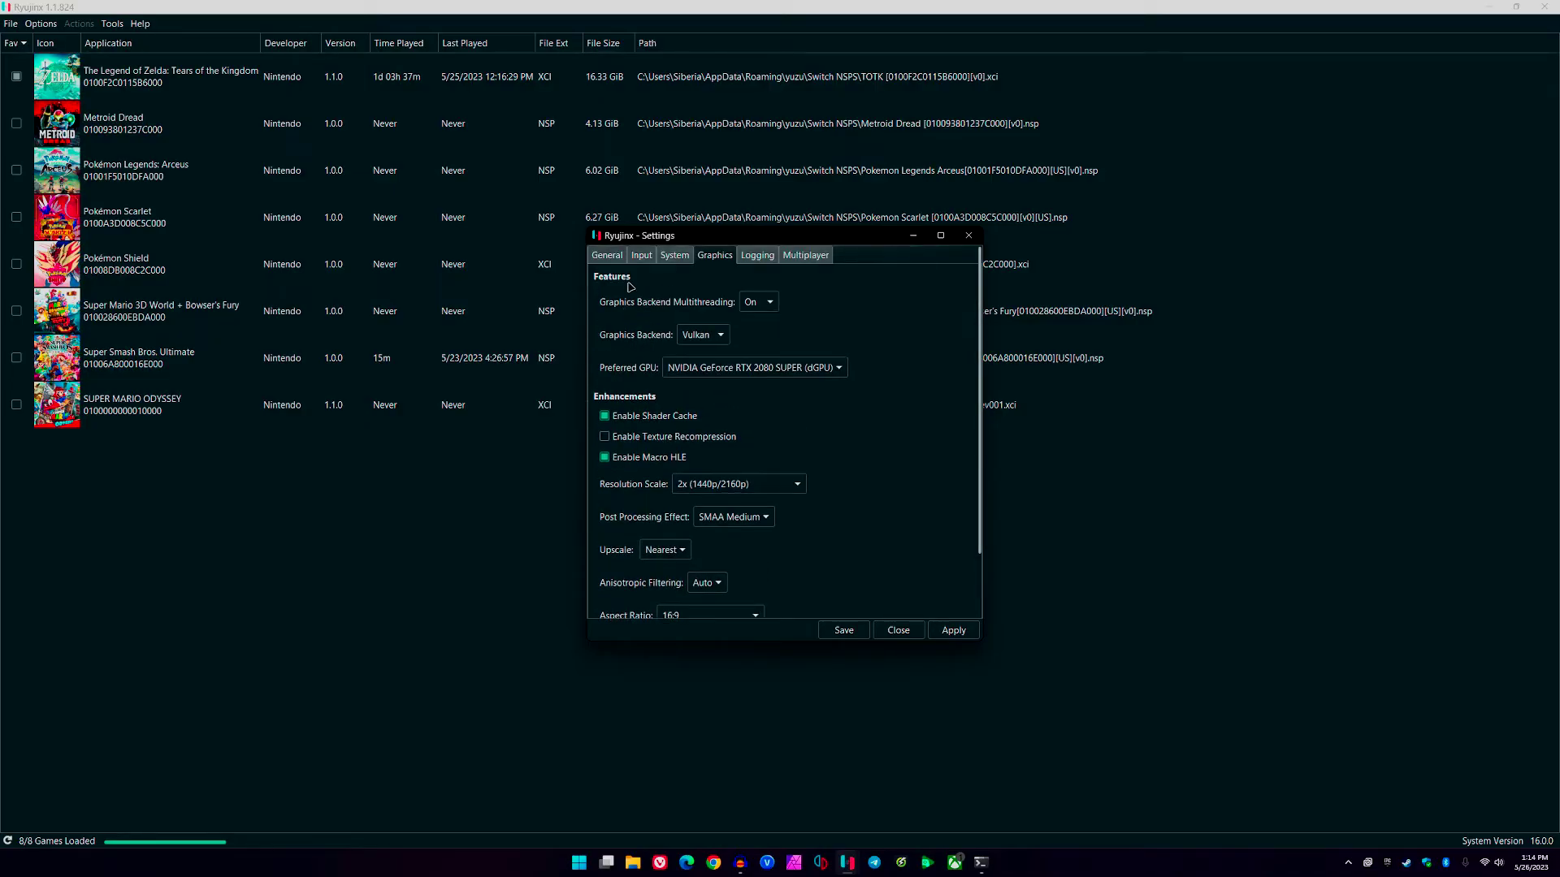
{"action": "mouse_move", "coordinate": [683, 304]}
{"action": "left_click", "coordinate": [786, 370]}
{"action": "mouse_move", "coordinate": [684, 442]}
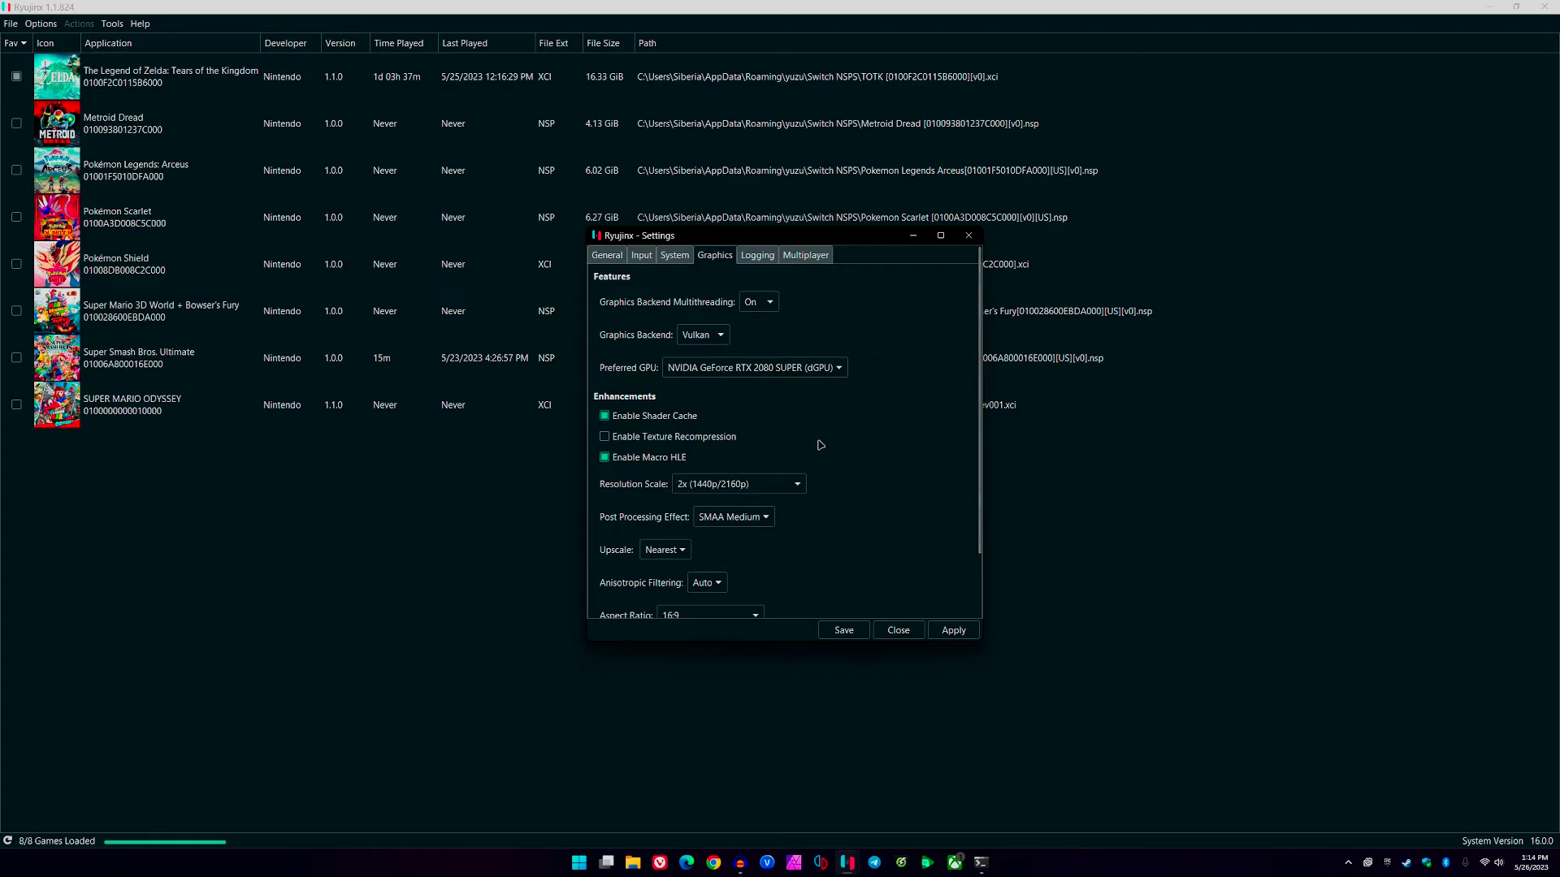
Review the available choices for resolution scale and post-processing effect in the graphics settings
{"action": "scroll", "coordinate": [804, 455], "scroll_direction": "down", "scroll_amount": 1}
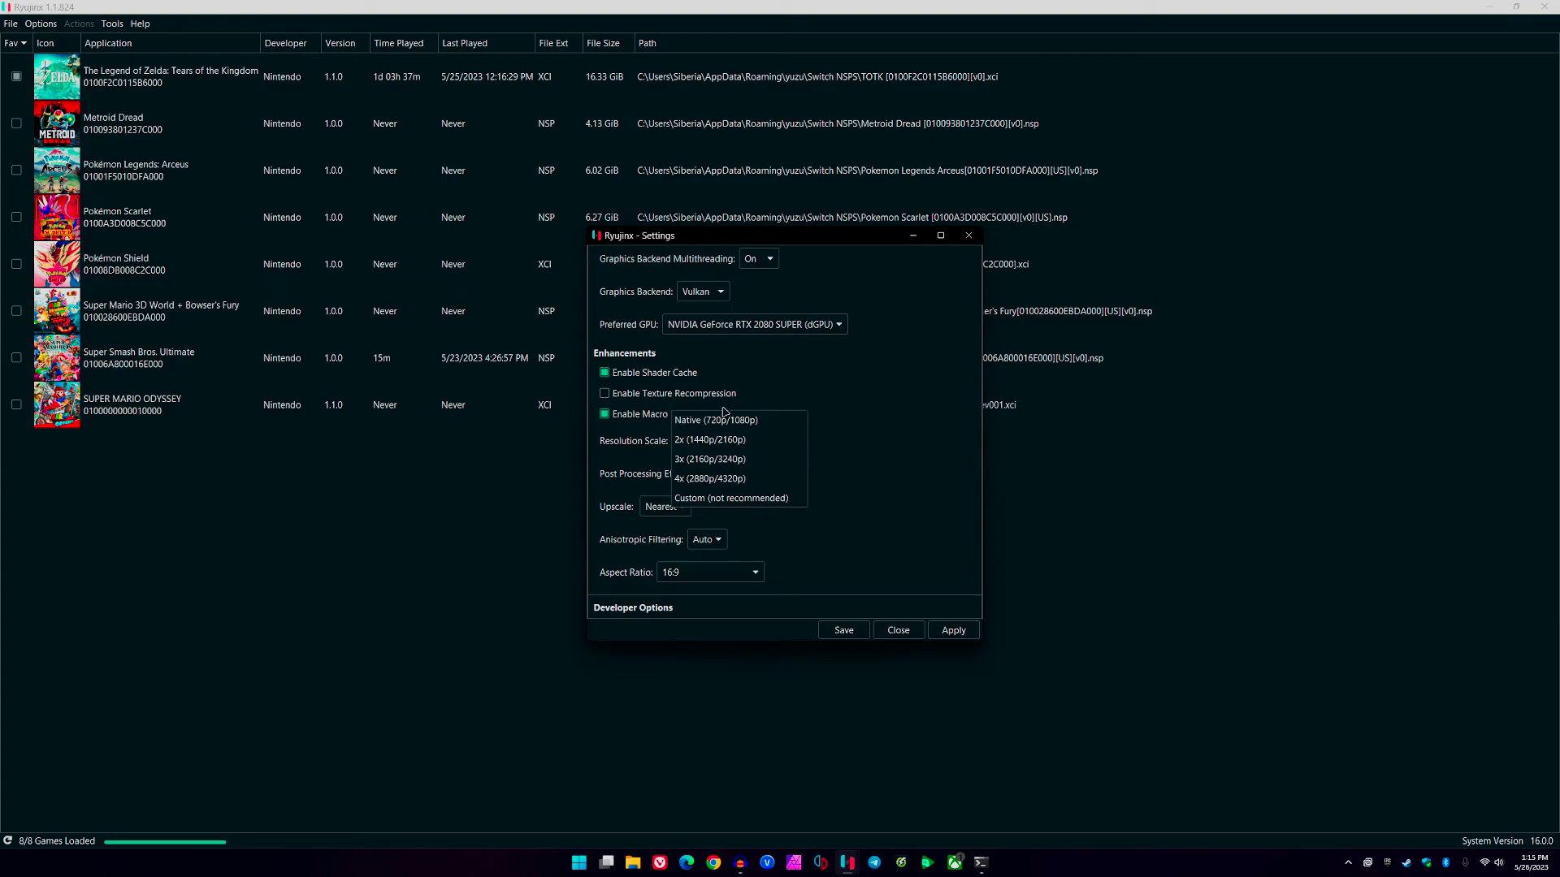
{"action": "left_click", "coordinate": [779, 388]}
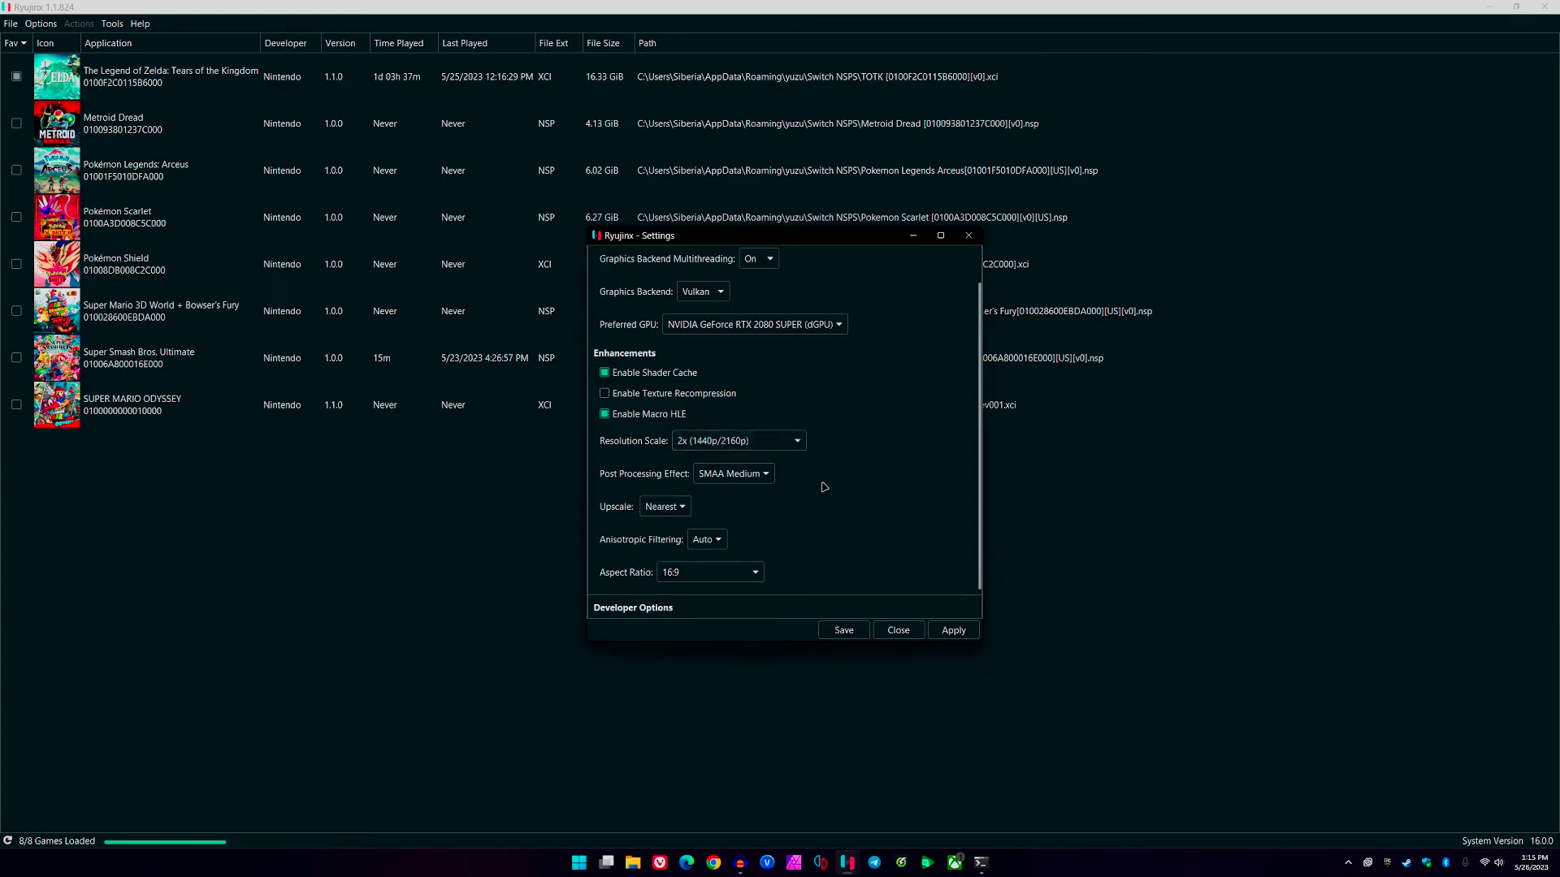
{"action": "left_click", "coordinate": [747, 486]}
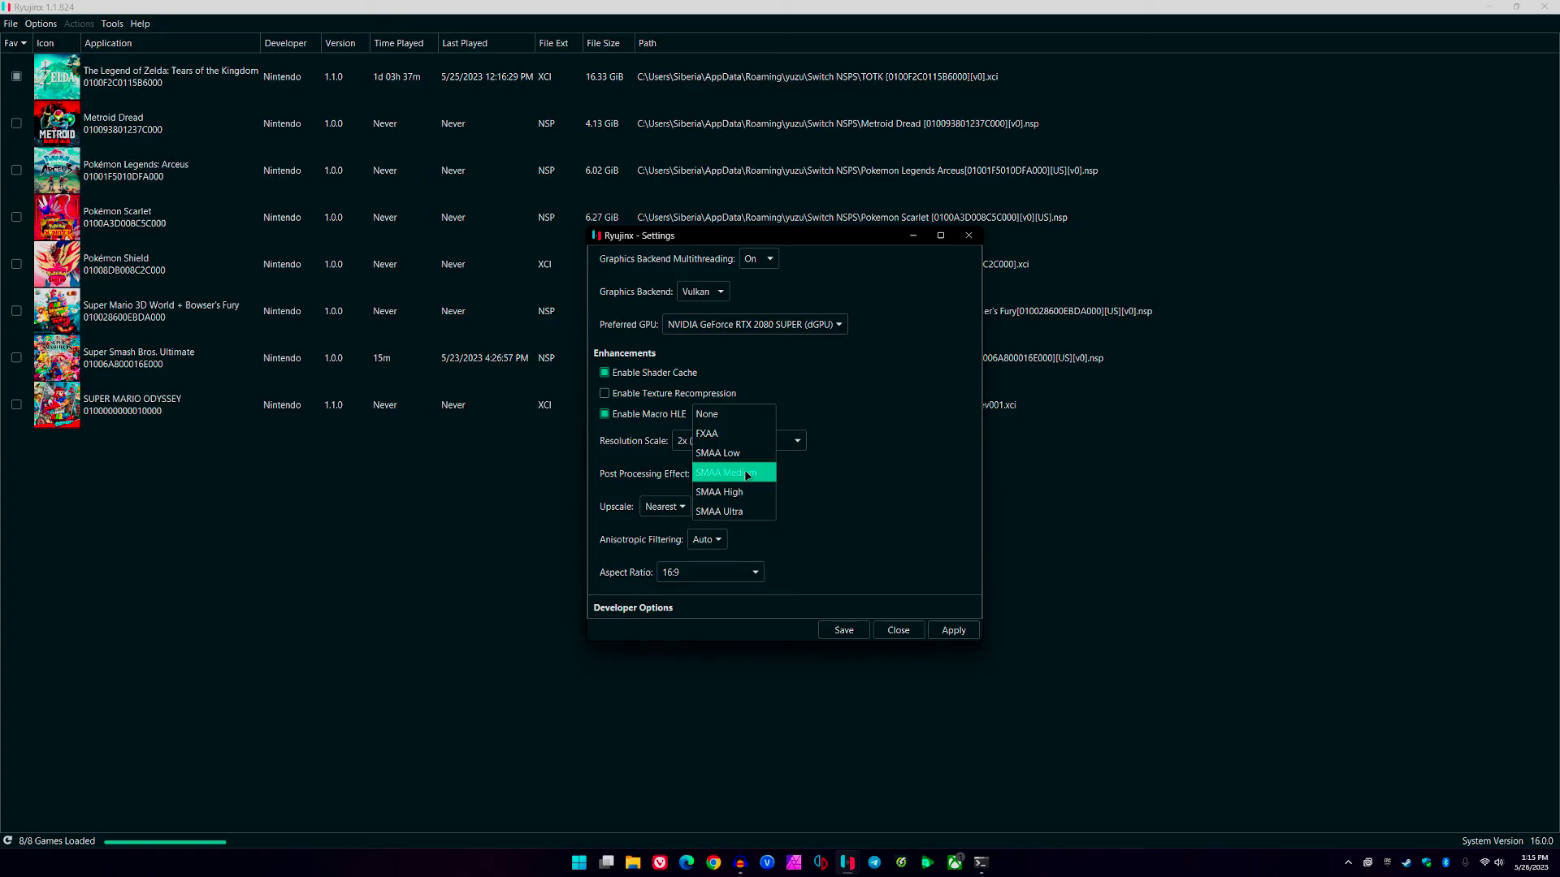
{"action": "left_click", "coordinate": [917, 504]}
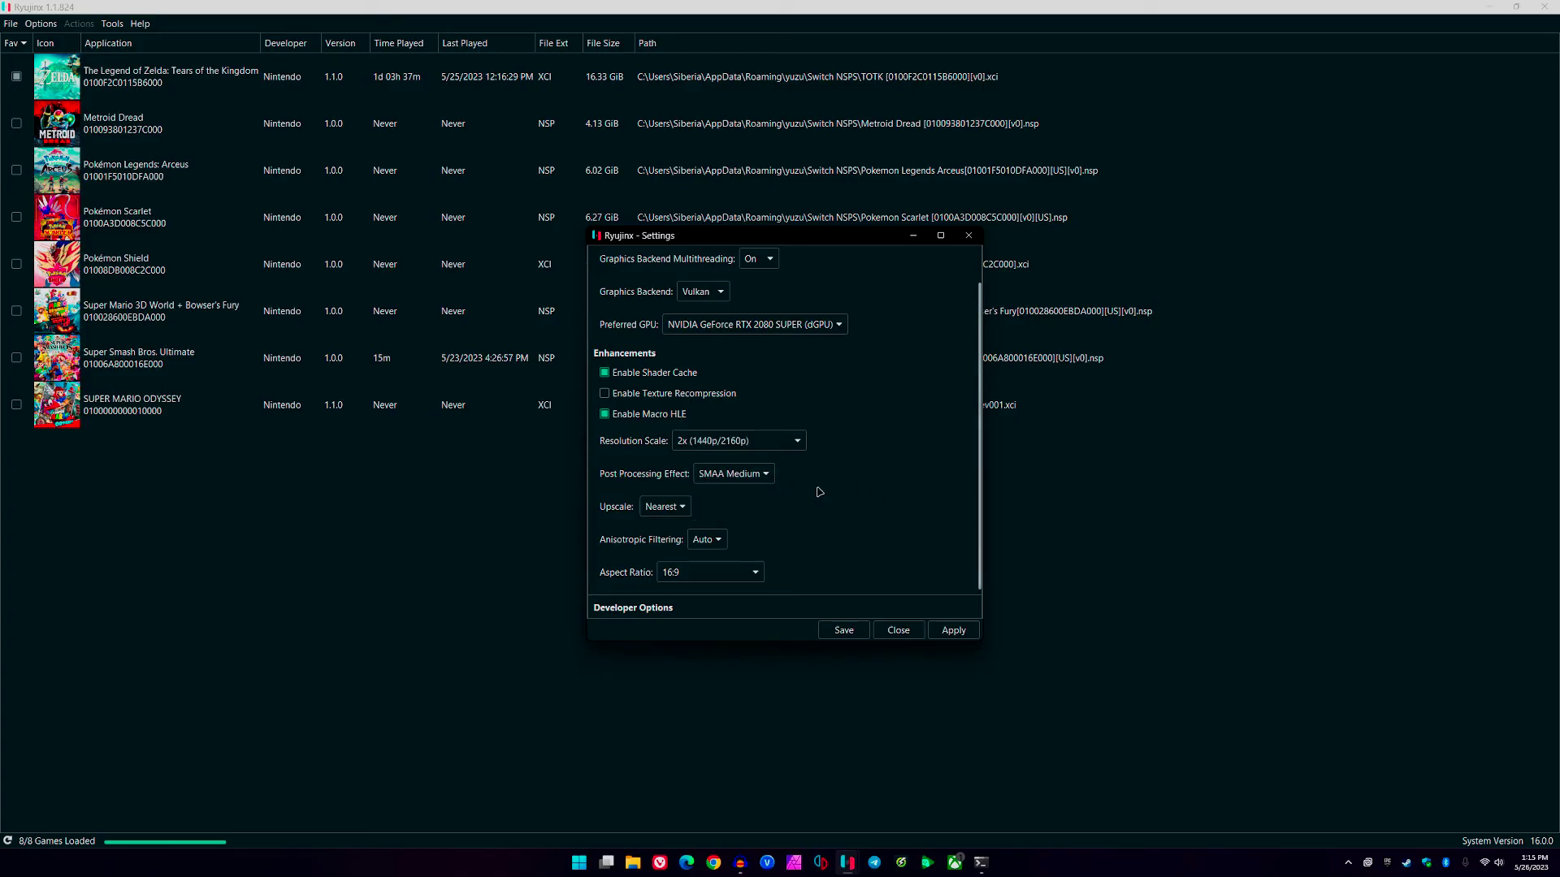
Try FSR as the upscale filter and return the upscale setting to Nearest
{"action": "left_click", "coordinate": [667, 514]}
{"action": "left_click", "coordinate": [677, 525]}
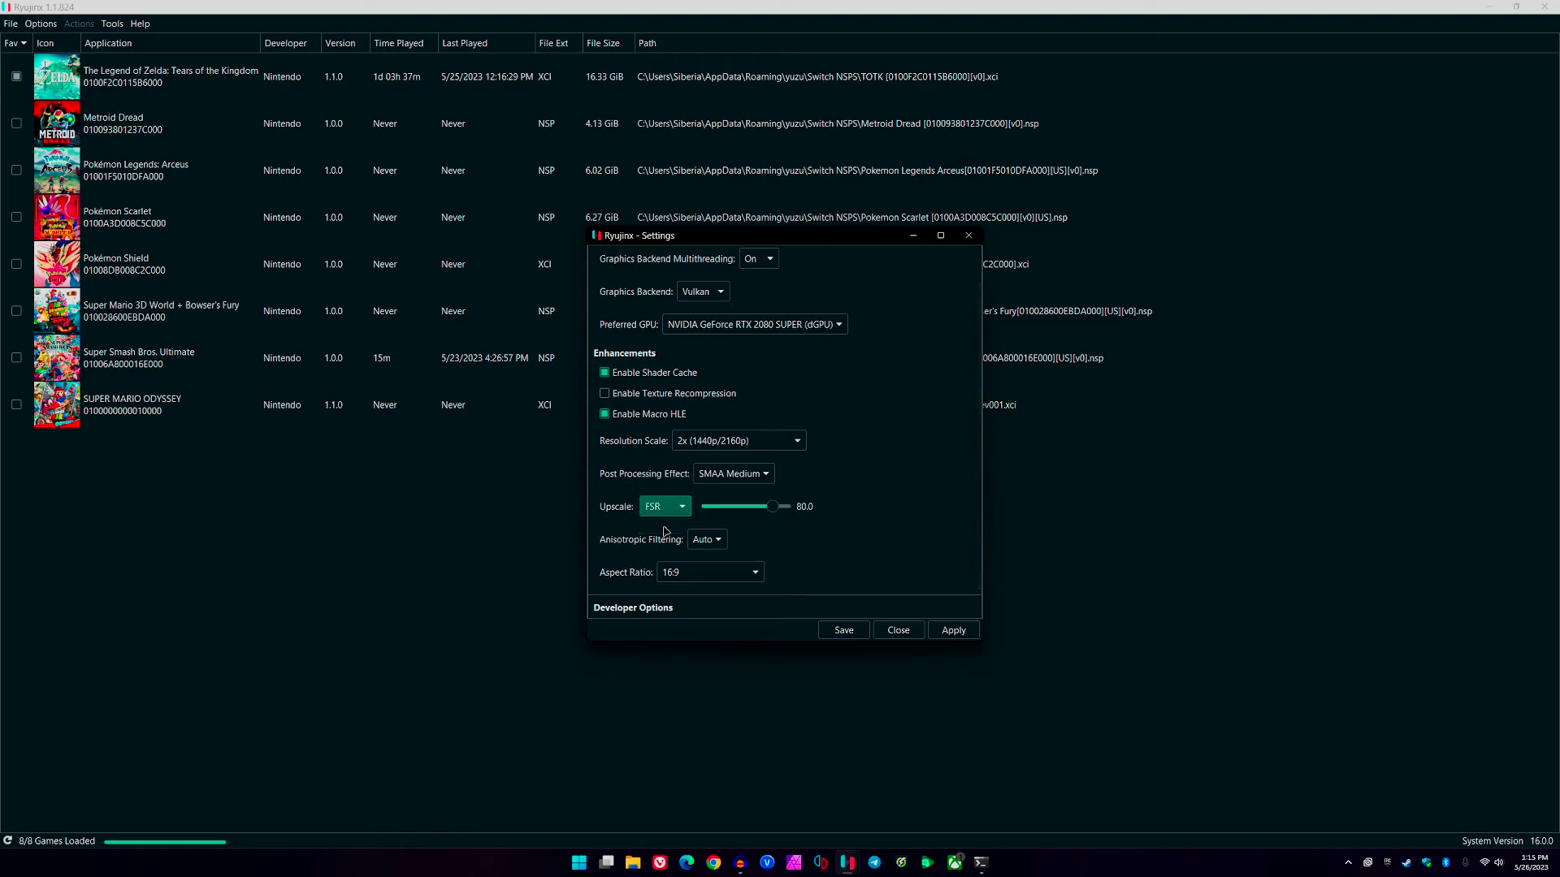
{"action": "left_click", "coordinate": [667, 510]}
{"action": "left_click", "coordinate": [668, 506]}
{"action": "left_click", "coordinate": [670, 508]}
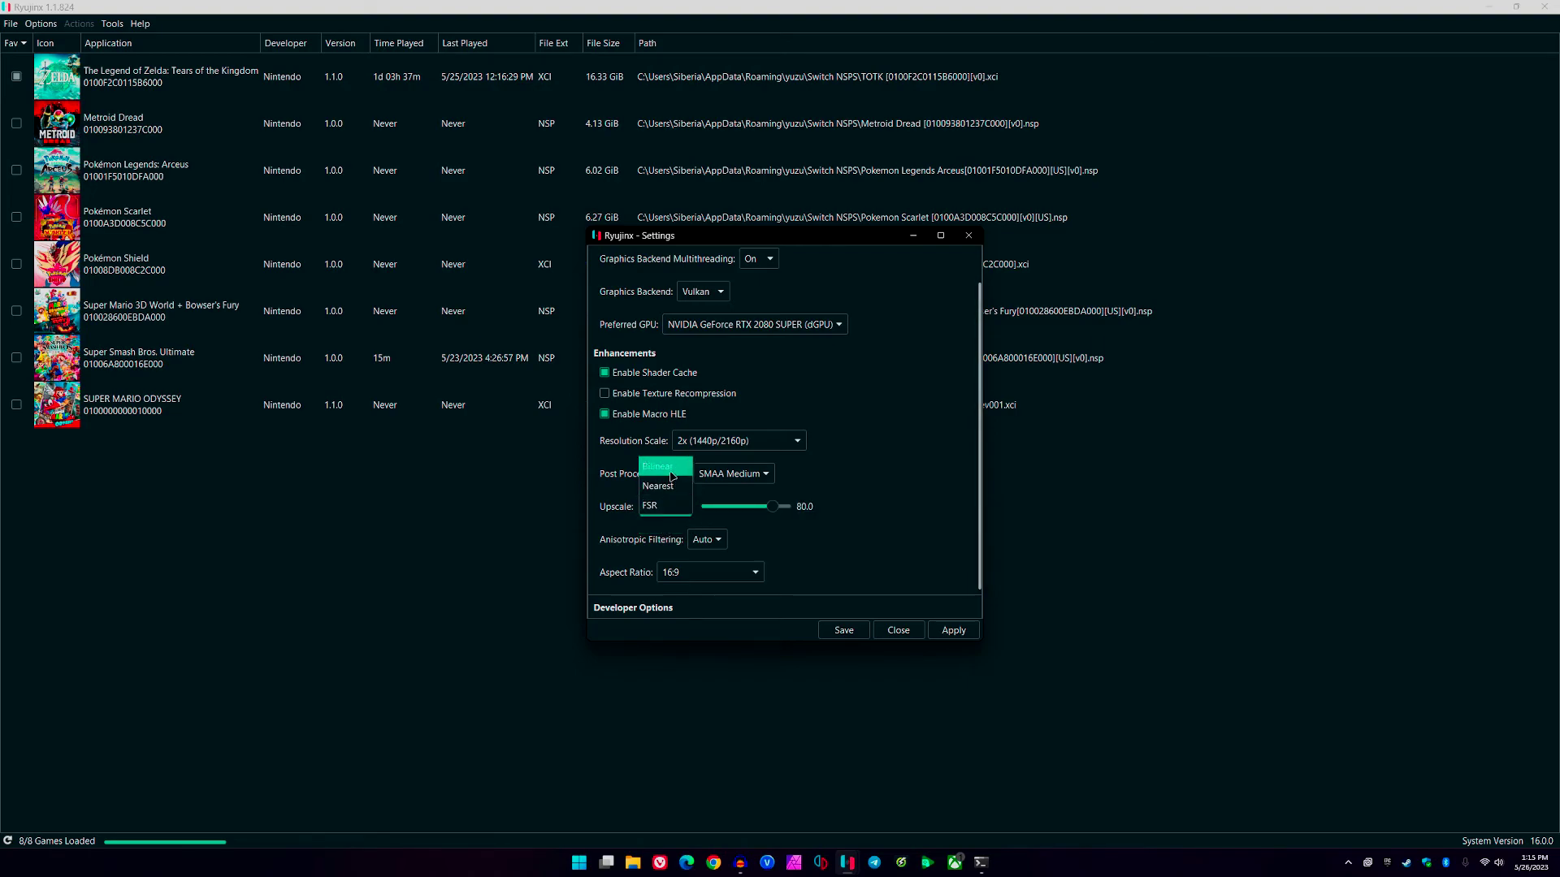
{"action": "left_click", "coordinate": [670, 508]}
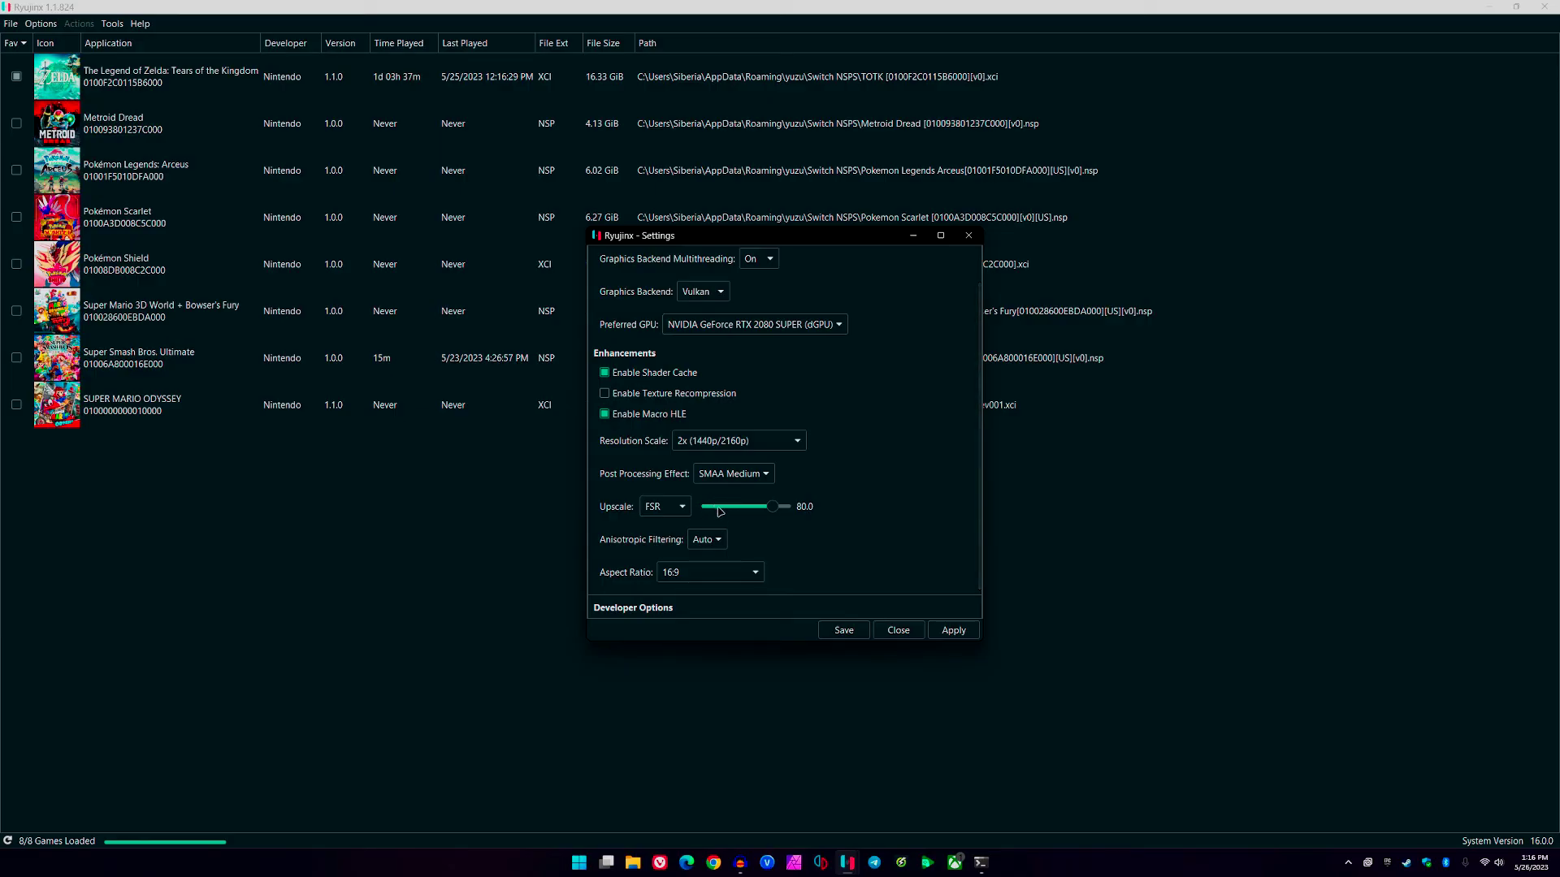
{"action": "left_click_drag", "start_coordinate": [768, 508], "coordinate": [773, 512]}
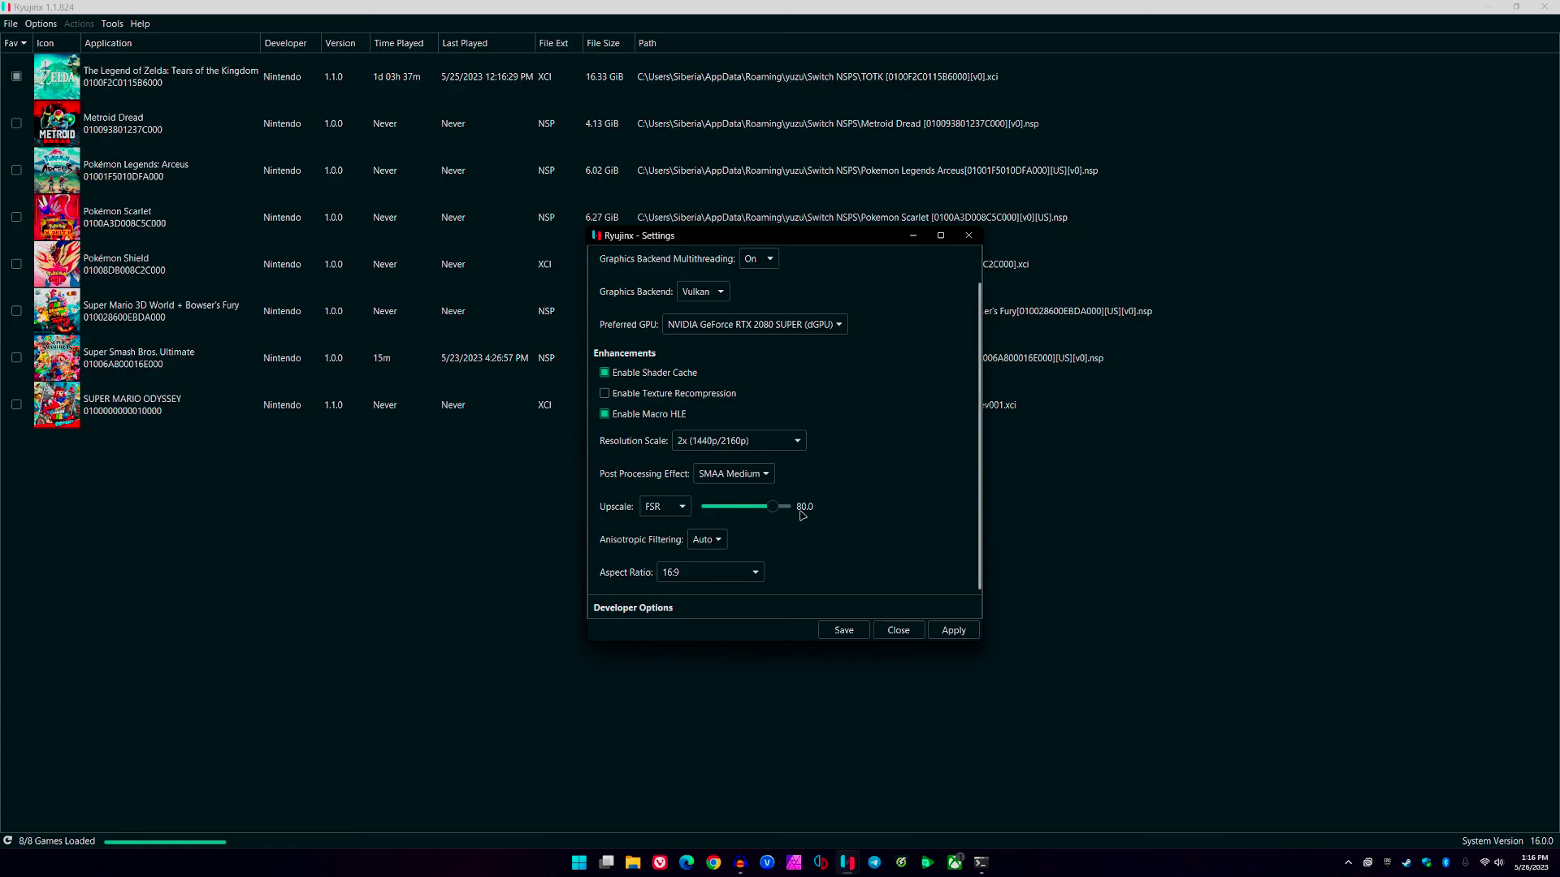
{"action": "left_click", "coordinate": [675, 503]}
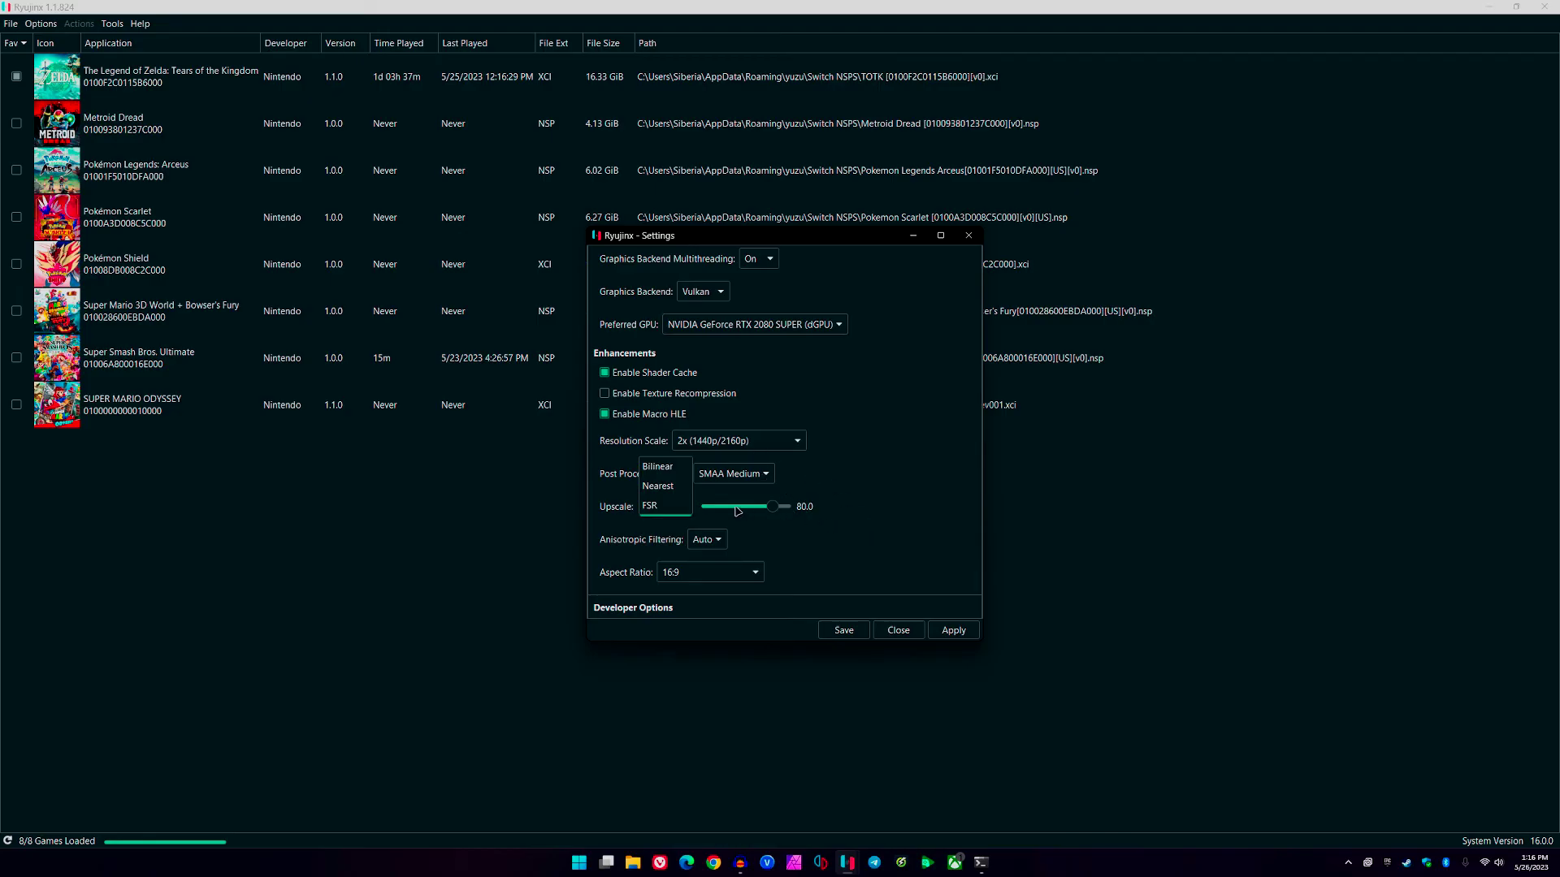
{"action": "left_click", "coordinate": [680, 486]}
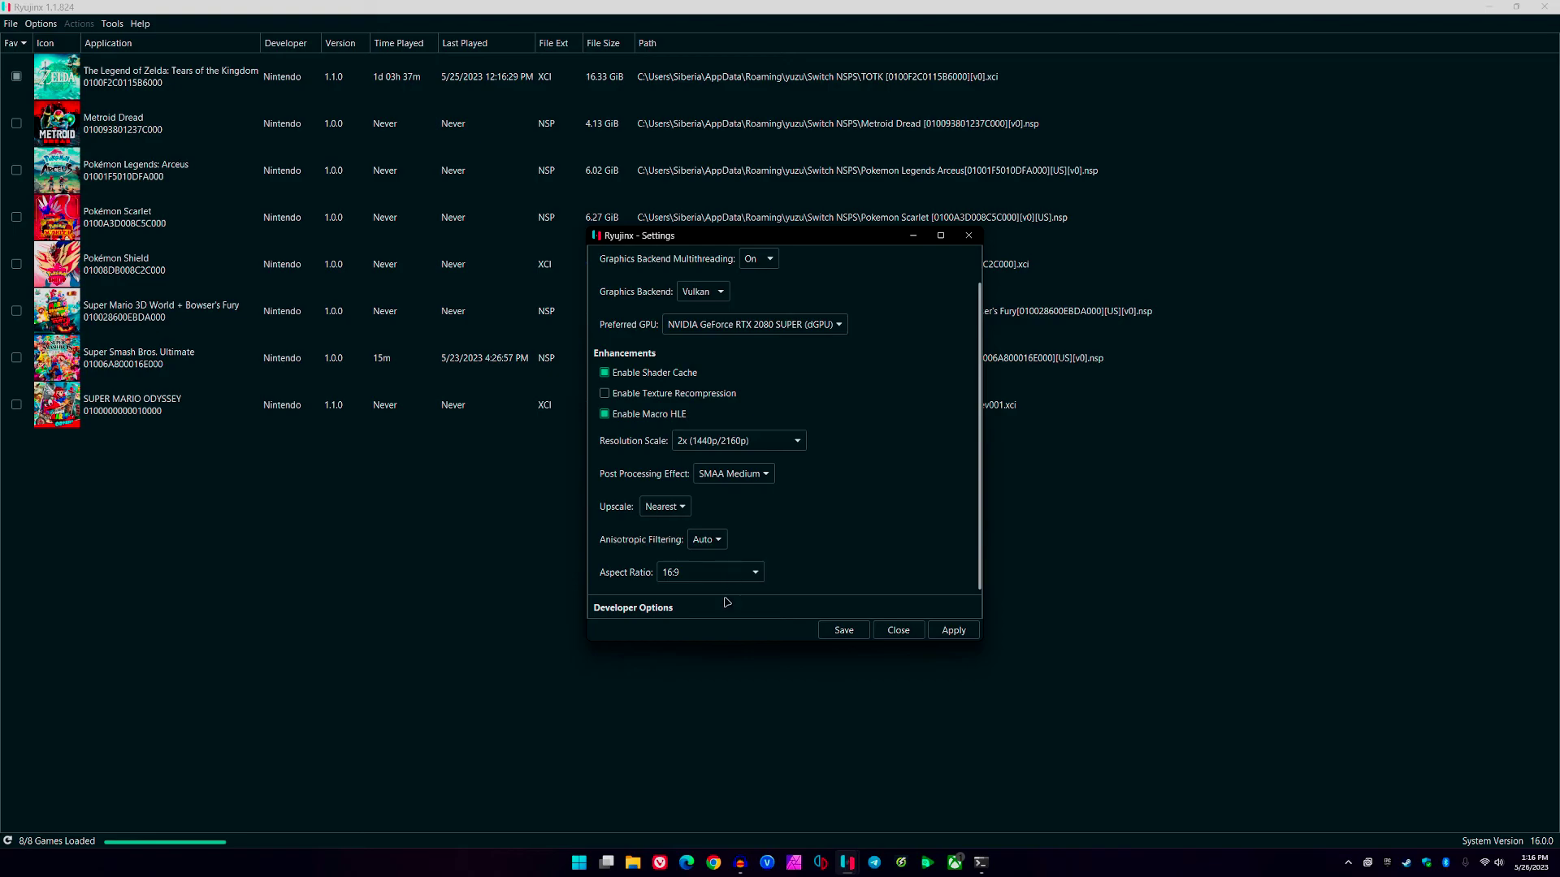
Review the anisotropic filtering choices and close the settings without saving
{"action": "left_click", "coordinate": [718, 540]}
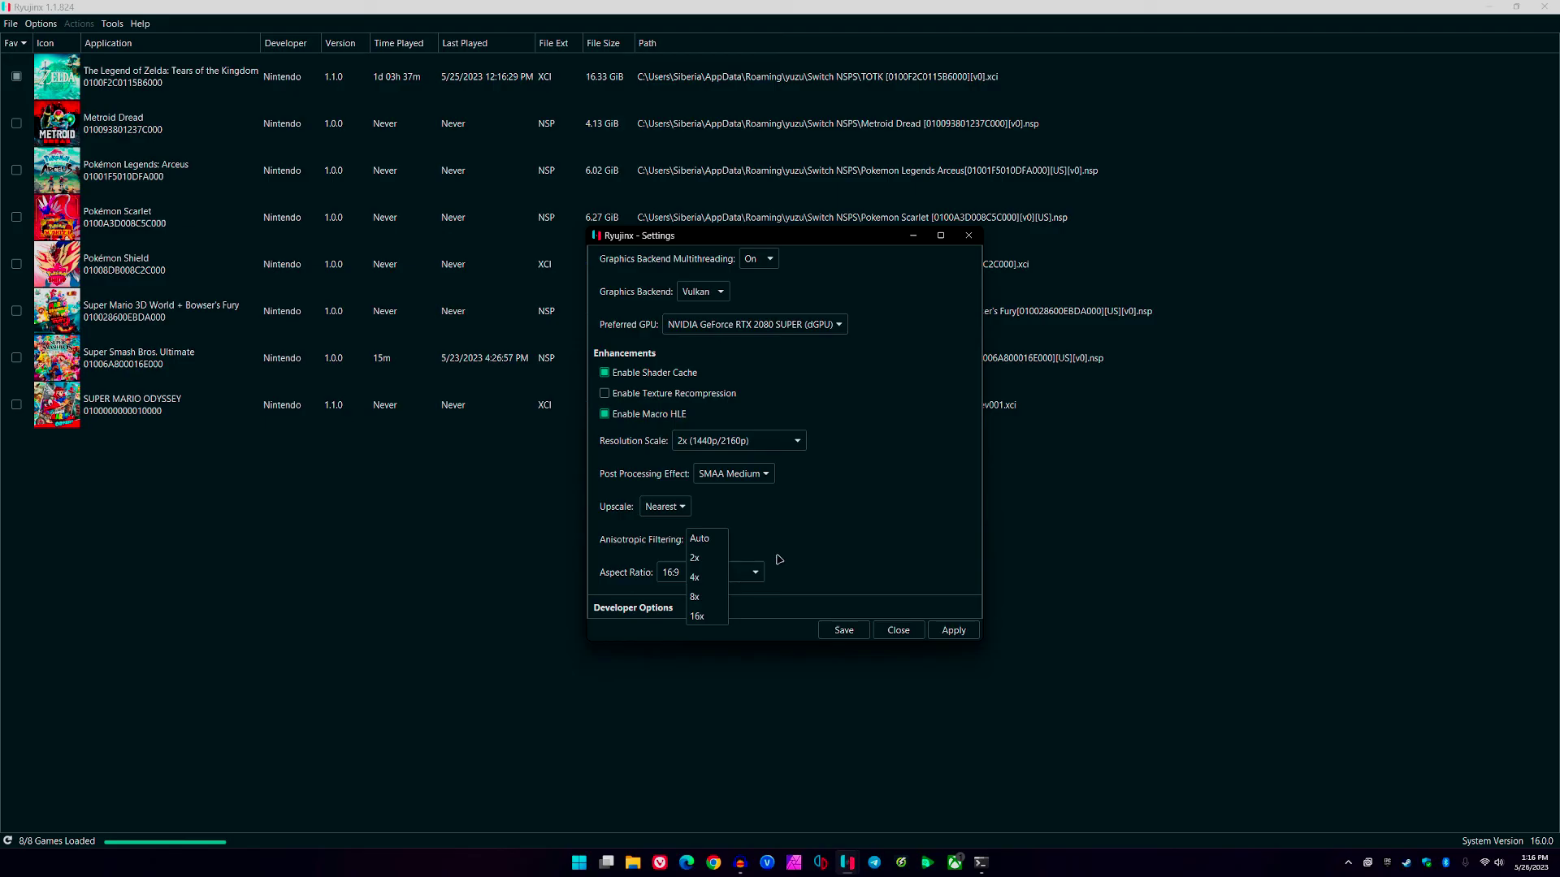
{"action": "left_click", "coordinate": [831, 553]}
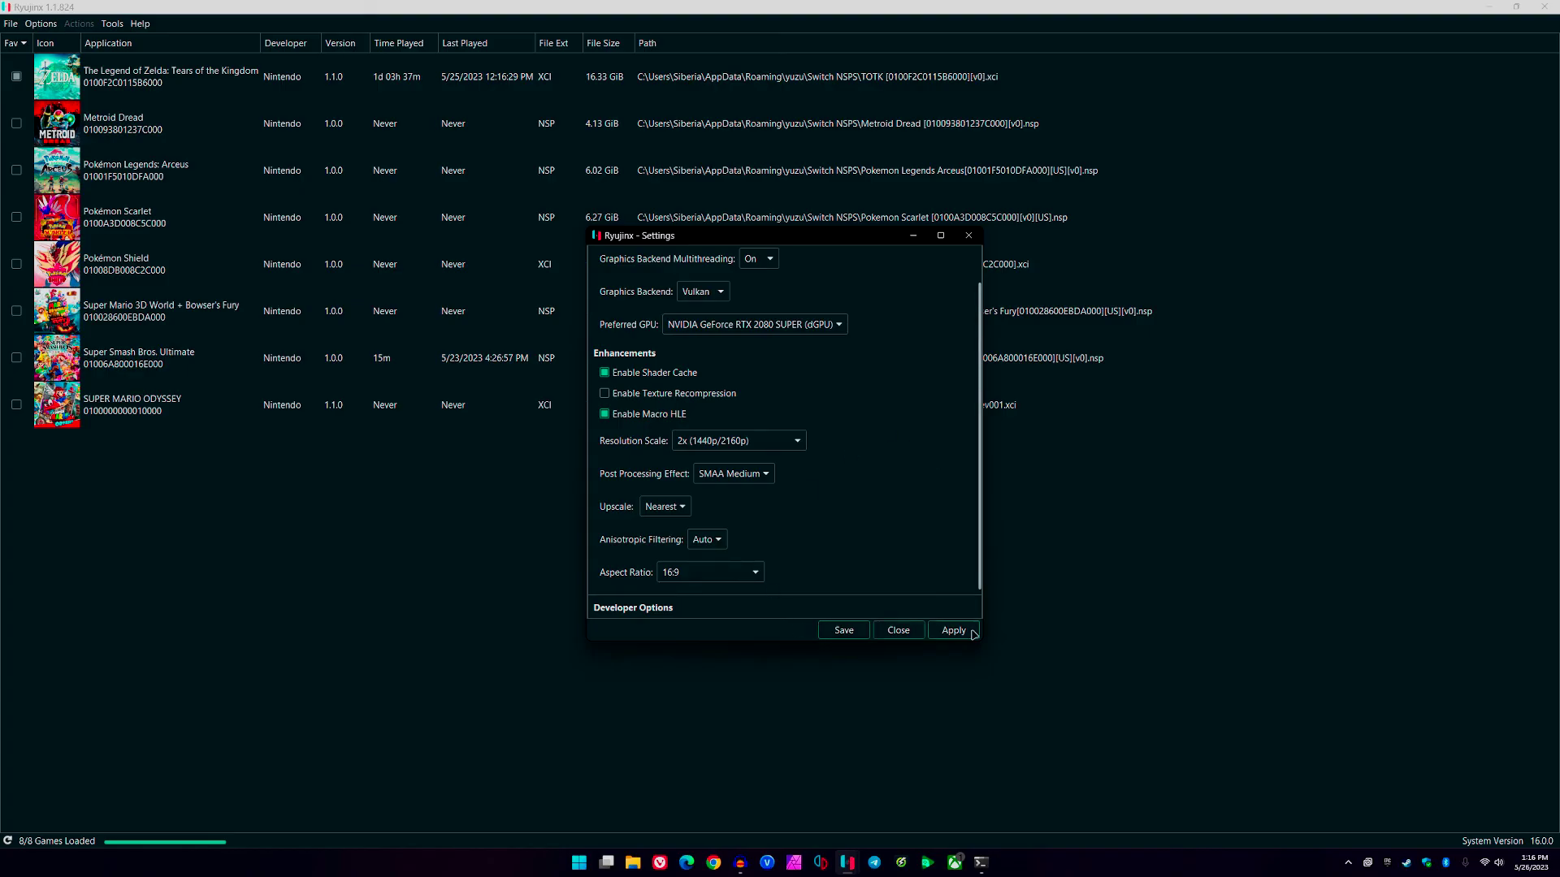
{"action": "left_click", "coordinate": [884, 629]}
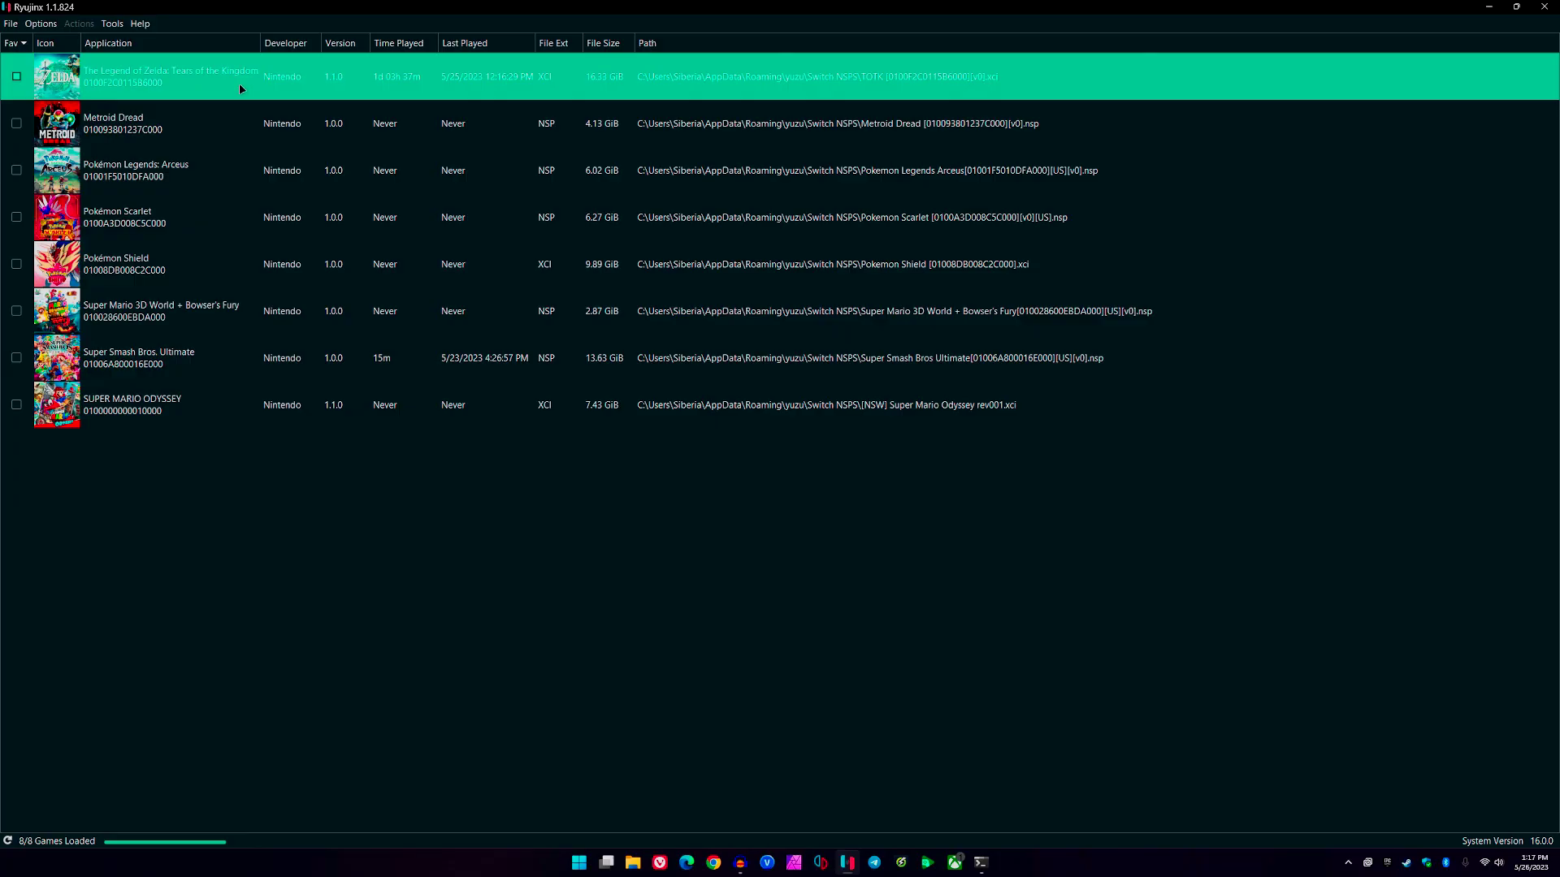
{"action": "left_click", "coordinate": [434, 125]}
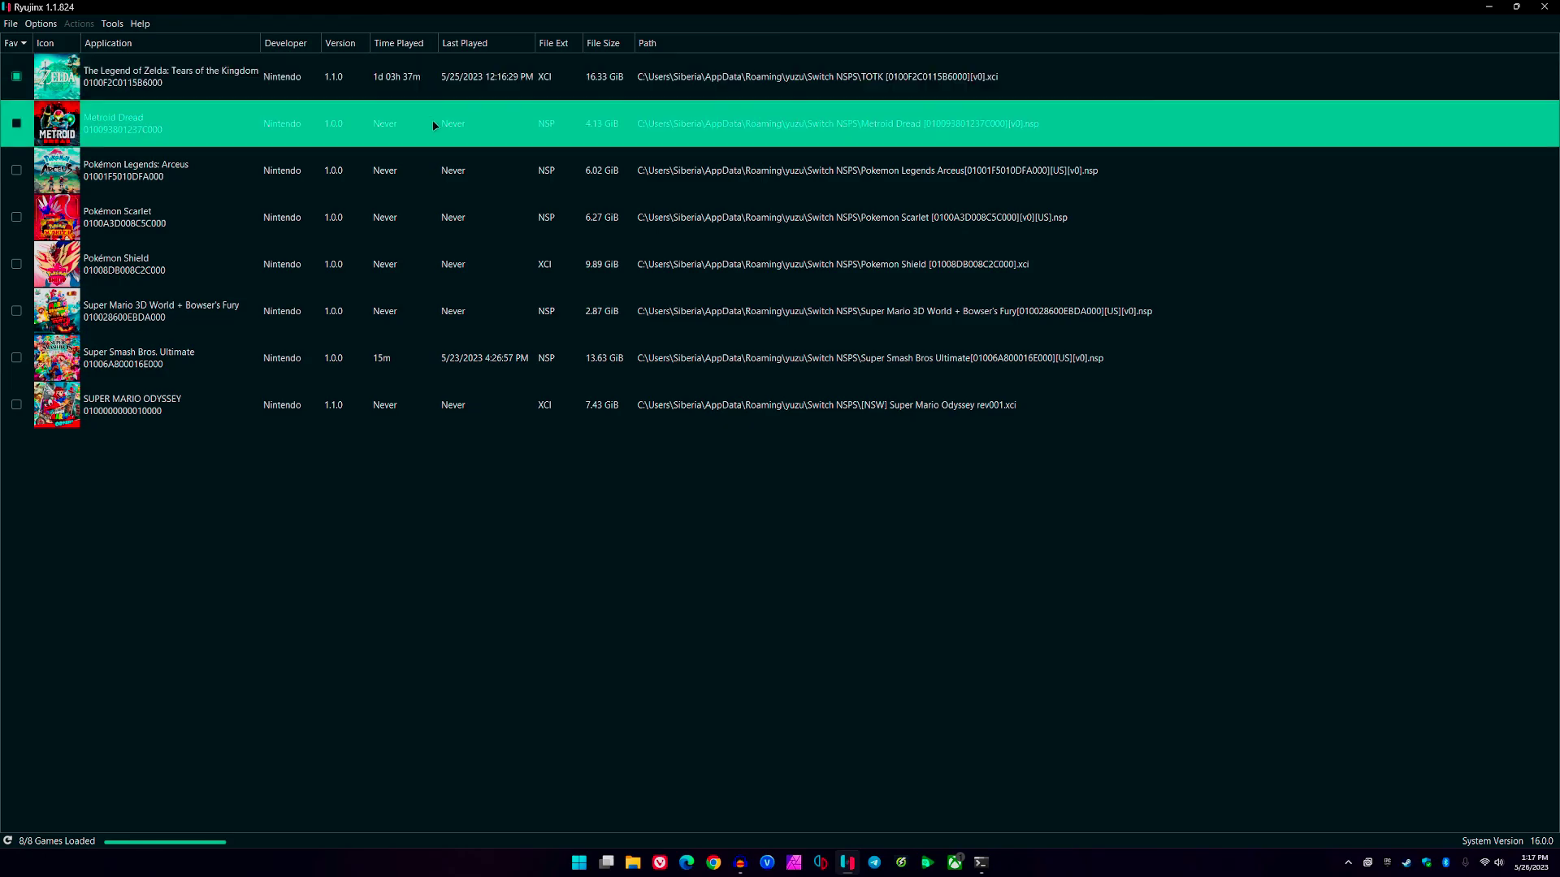